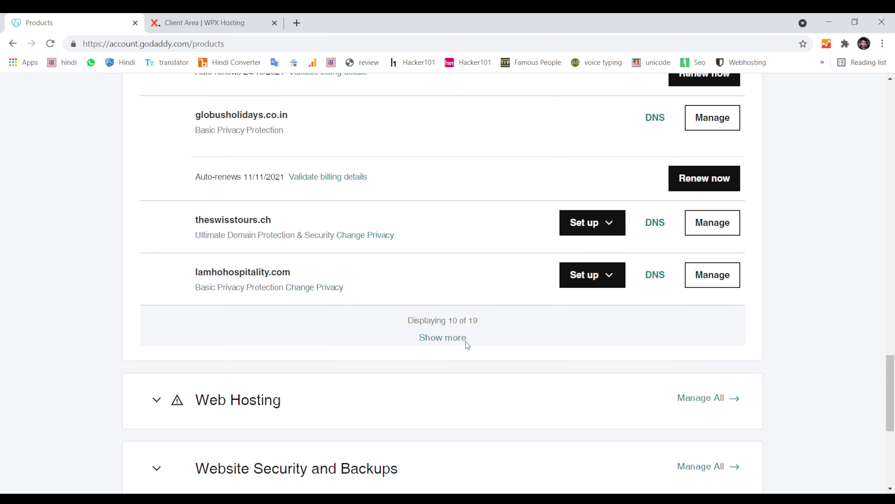
# Step: Expand GoDaddy's domain list and select the virkauf.com domain name for copying
pyautogui.click(447, 337)
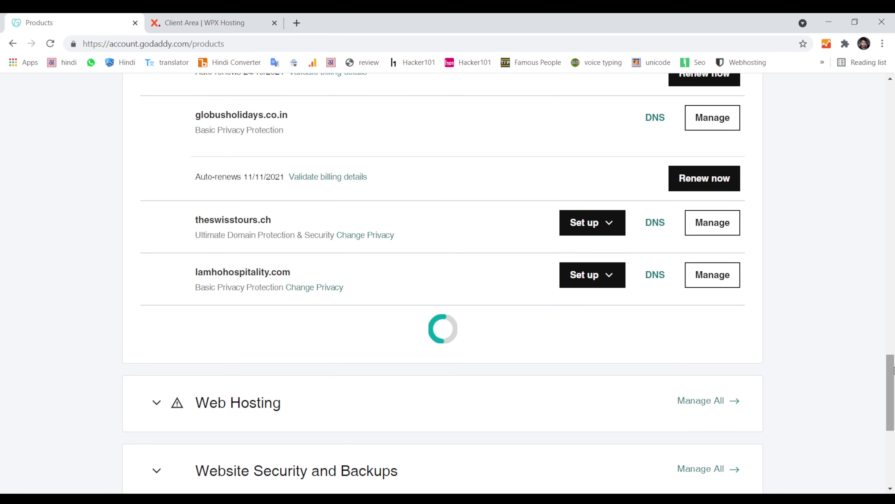
pyautogui.scroll(-4, 756, 368)
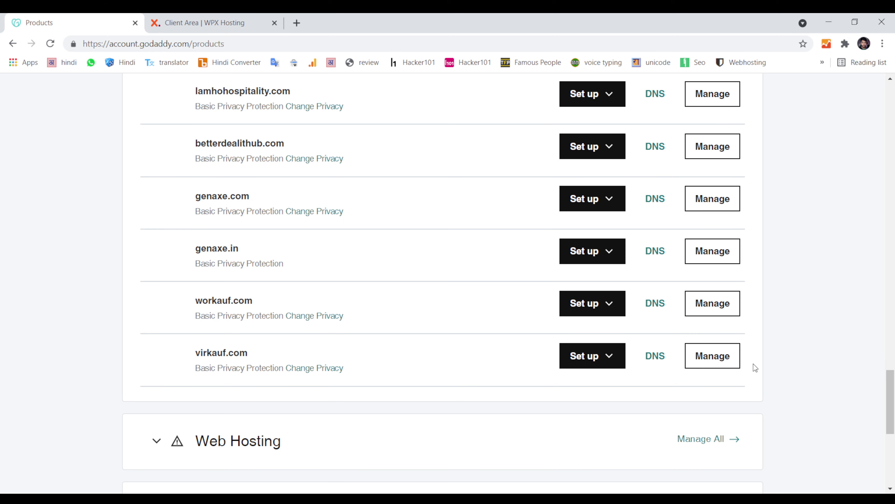
pyautogui.moveTo(200, 302); pyautogui.dragTo(283, 296)
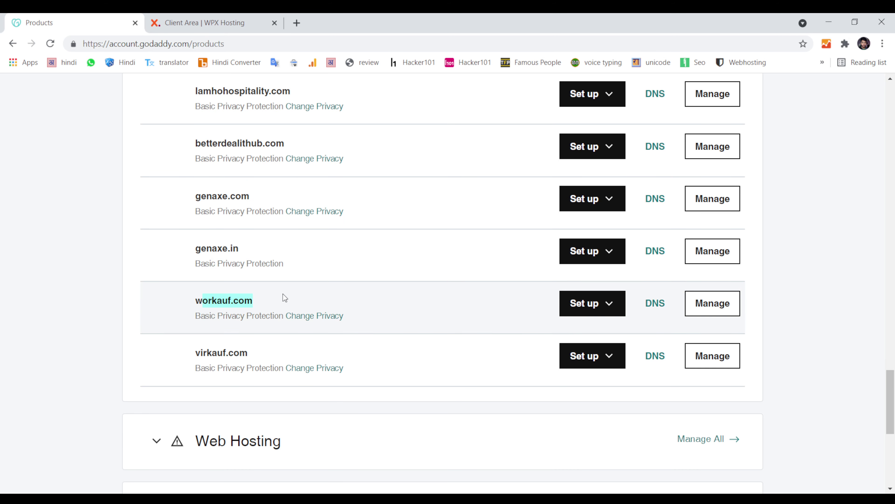
pyautogui.moveTo(197, 353); pyautogui.dragTo(266, 347)
pyautogui.hotkey('ctrl', 'c')
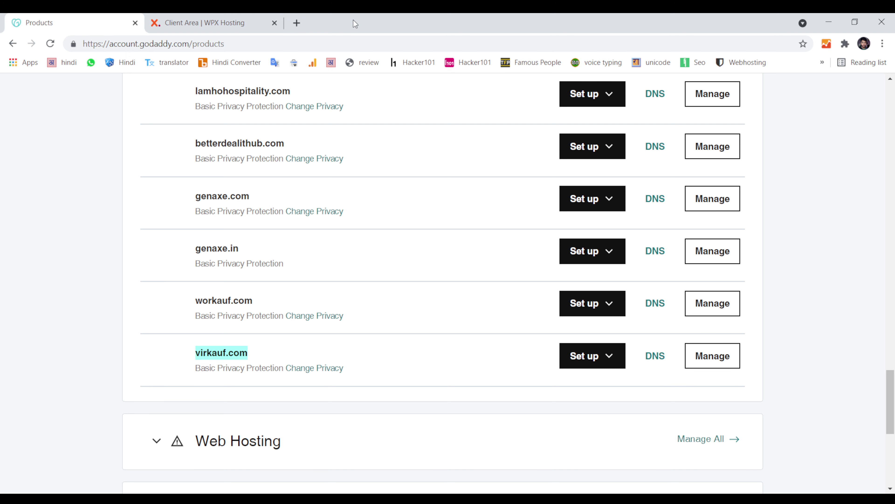
# Step: Load virkauf.com in a new tab to confirm it's a GoDaddy parked page, then return to Products
pyautogui.click(297, 23)
pyautogui.hotkey('ctrl', 'v')
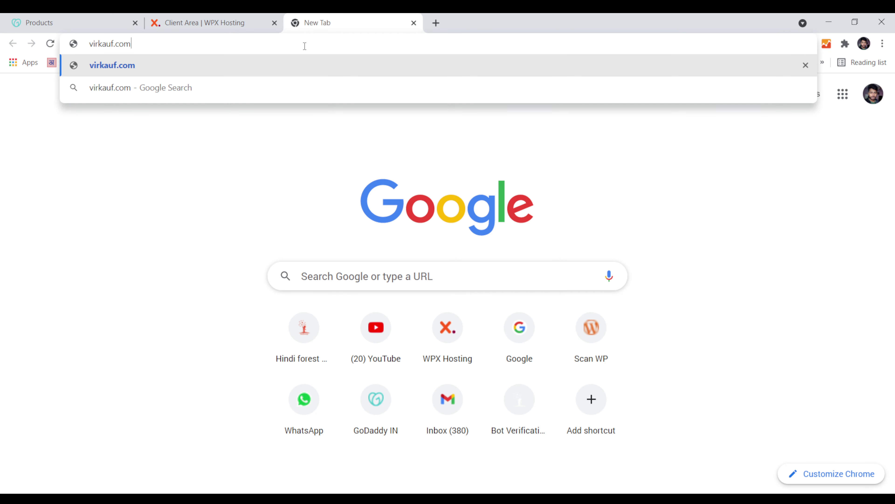
pyautogui.press('Return')
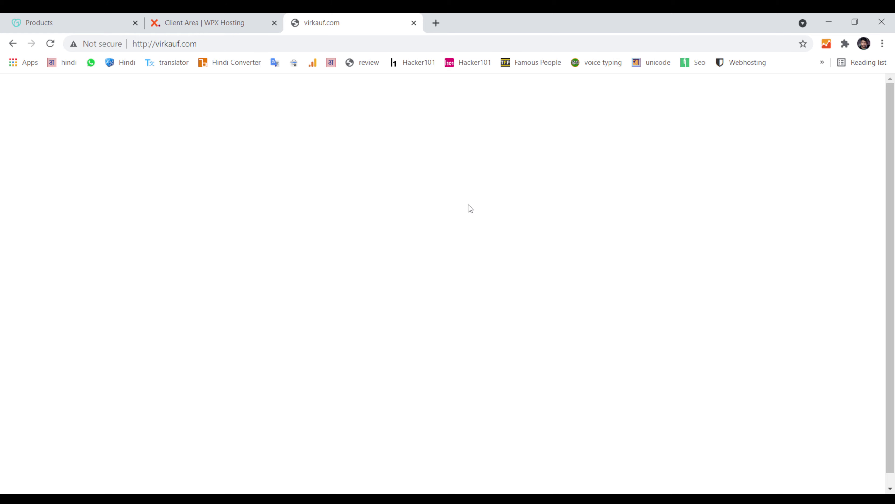
pyautogui.scroll(-15, 498, 328)
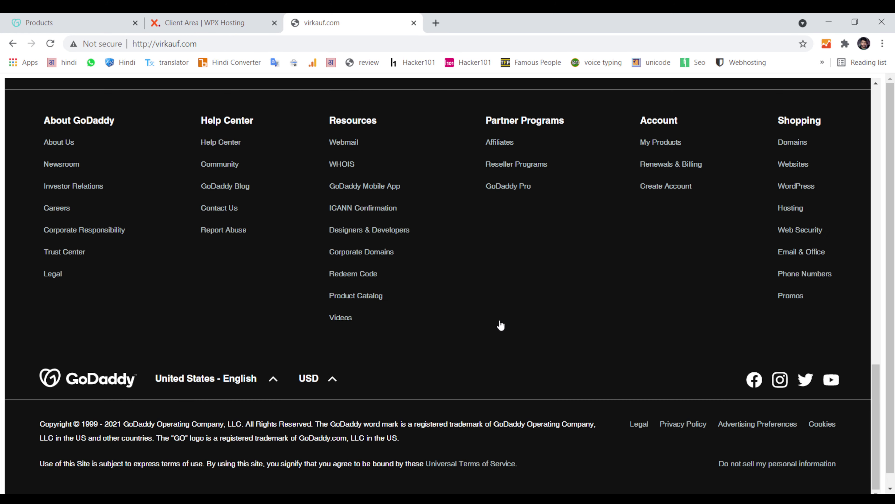
pyautogui.scroll(15, 501, 325)
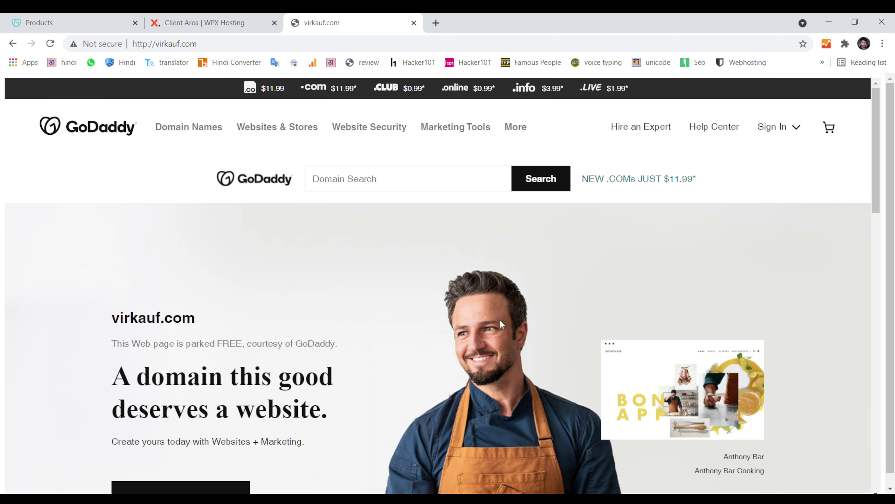
pyautogui.click(49, 16)
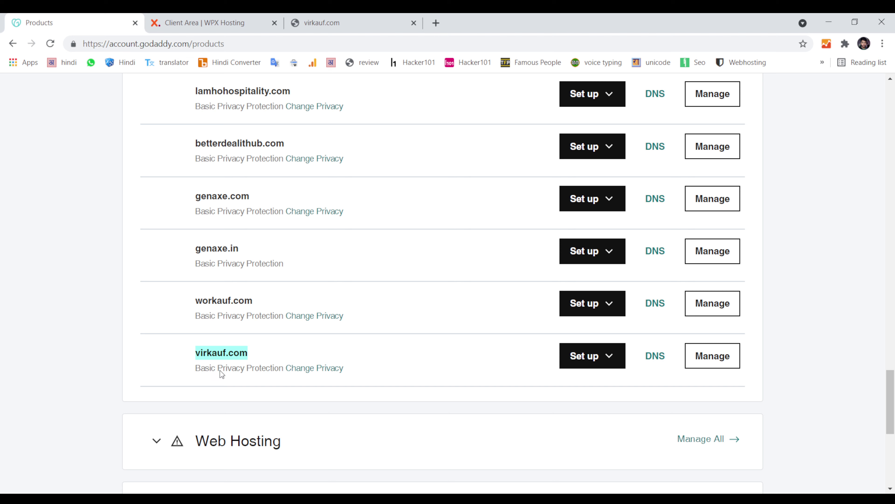
# Step: Open virkauf.com's settings and go to its Manage DNS records page
pyautogui.click(726, 357)
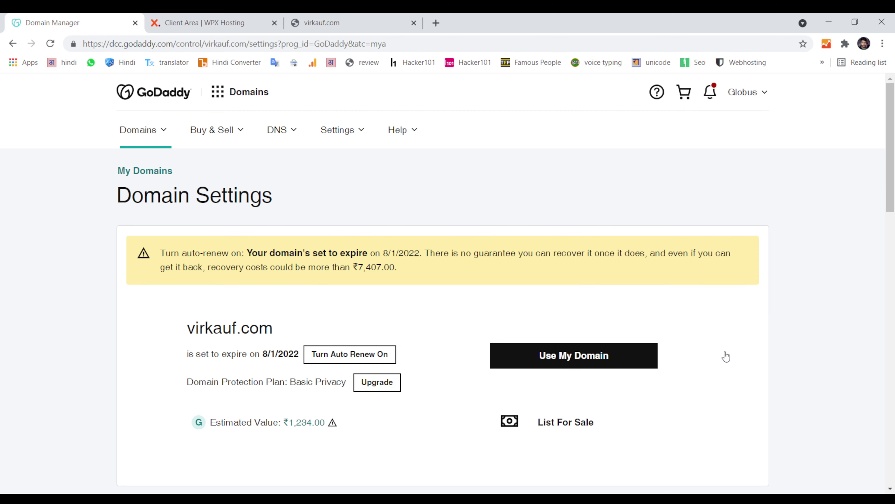
pyautogui.moveTo(891, 192); pyautogui.dragTo(894, 426)
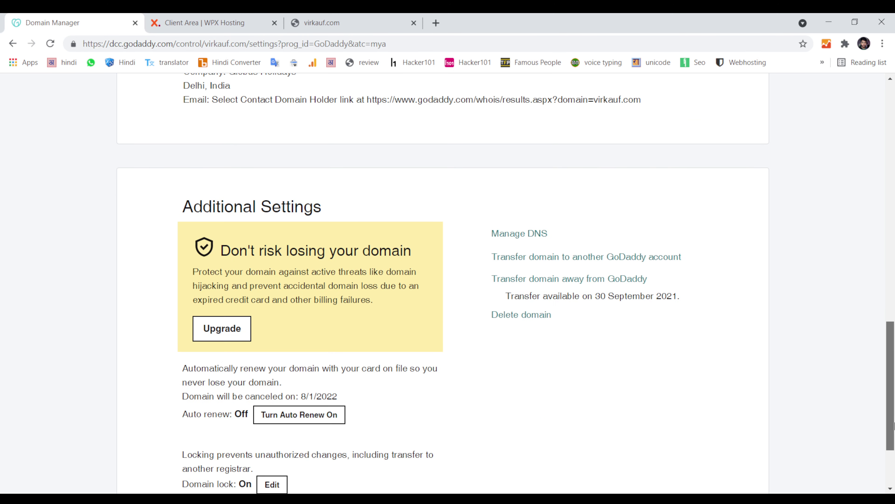
pyautogui.scroll(-3, 894, 426)
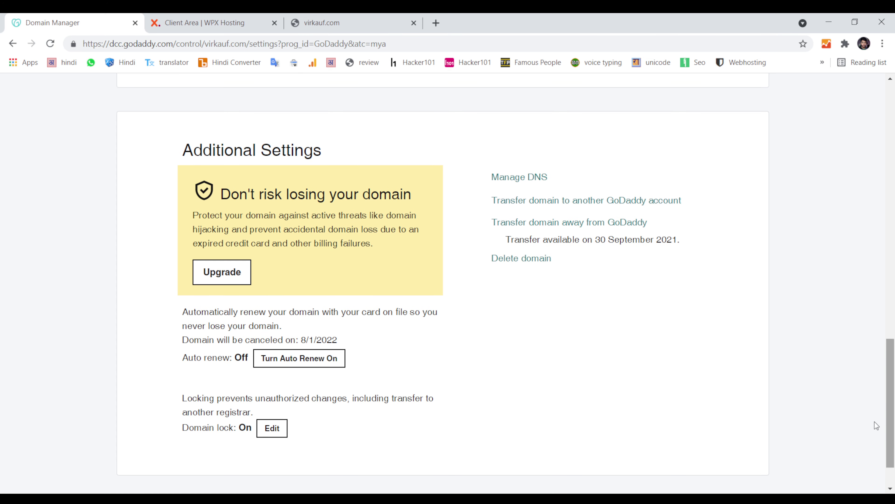
pyautogui.click(524, 181)
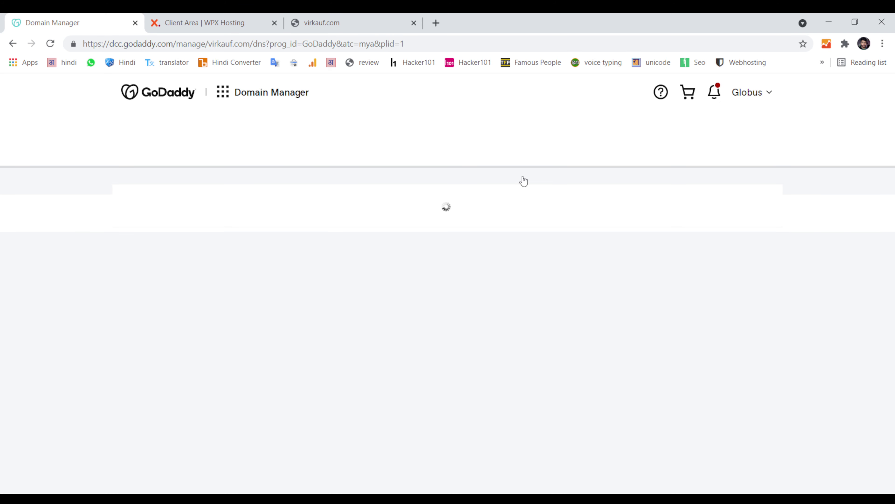
# Step: Find nameservers ns60.wpx.net and ns61.wpx.net in the WPX plan's Server Details, then return to GoDaddy
pyautogui.click(262, 18)
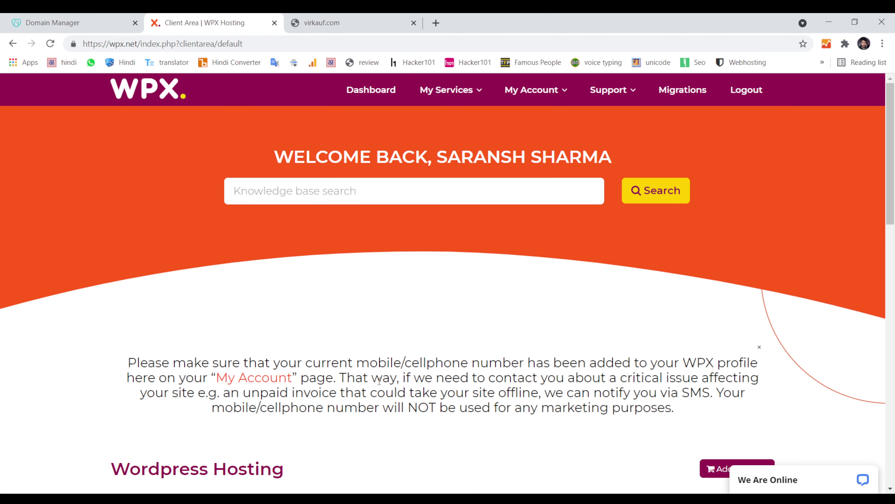
pyautogui.scroll(-5, 353, 382)
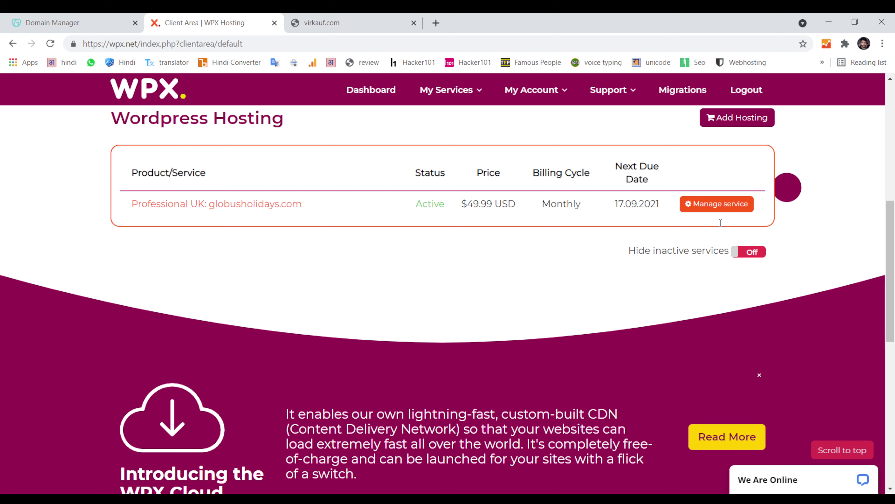
pyautogui.click(728, 207)
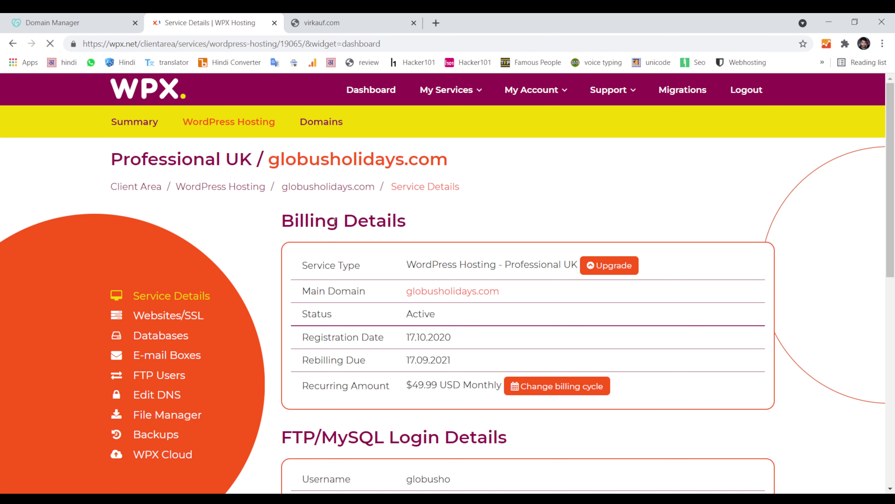
pyautogui.moveTo(893, 138); pyautogui.dragTo(893, 288)
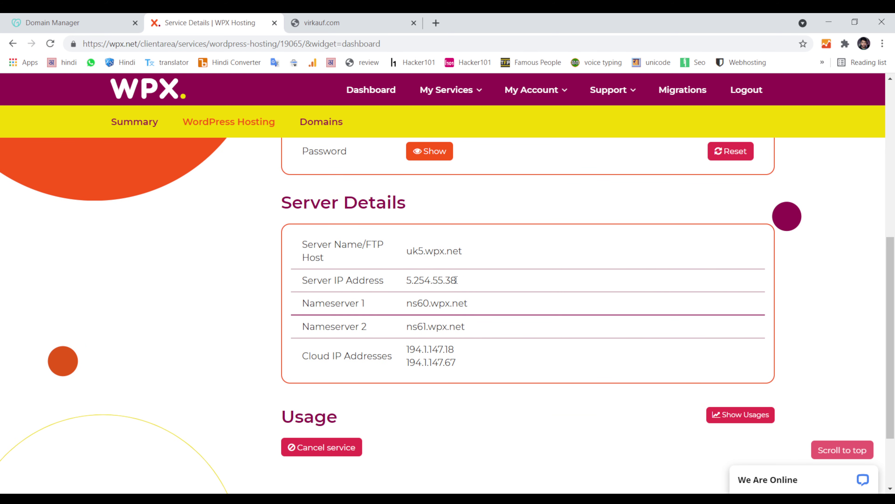
pyautogui.doubleClick(315, 305)
pyautogui.doubleClick(315, 305)
pyautogui.click(65, 18)
# Step: Review the Records and Nameservers sections of virkauf.com's DNS page, noting the current default nameservers
pyautogui.scroll(-8, 426, 326)
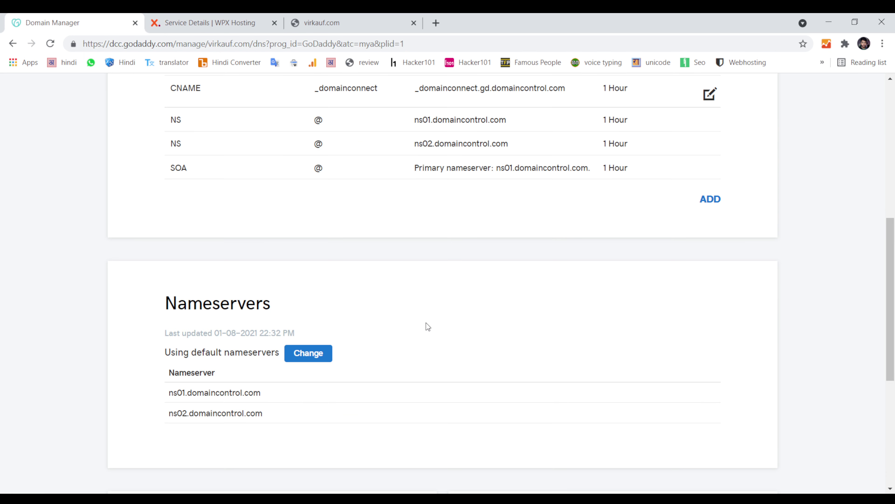
pyautogui.moveTo(169, 306); pyautogui.dragTo(400, 313)
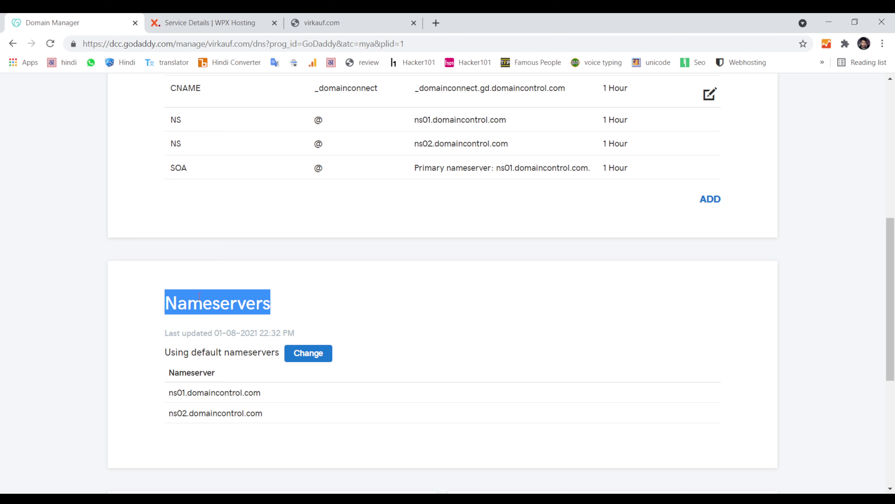
pyautogui.scroll(8, 508, 257)
pyautogui.moveTo(165, 296); pyautogui.dragTo(451, 311)
pyautogui.scroll(-8, 201, 320)
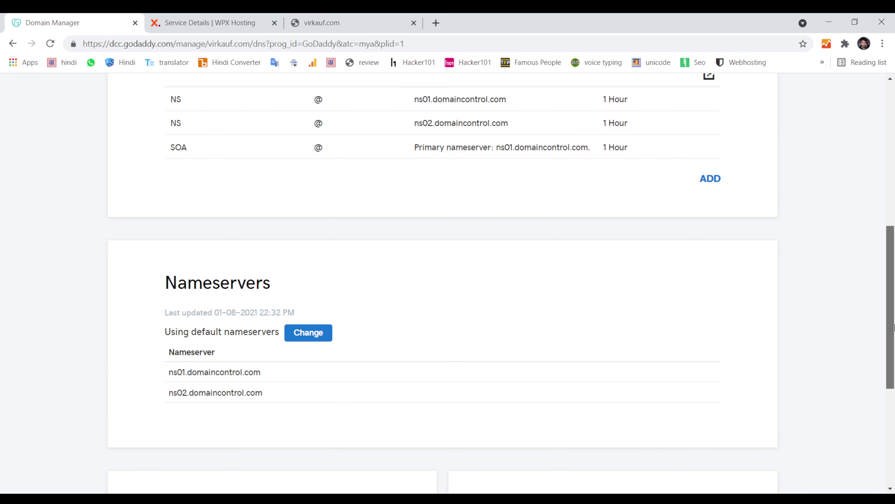
pyautogui.moveTo(209, 374); pyautogui.dragTo(161, 375)
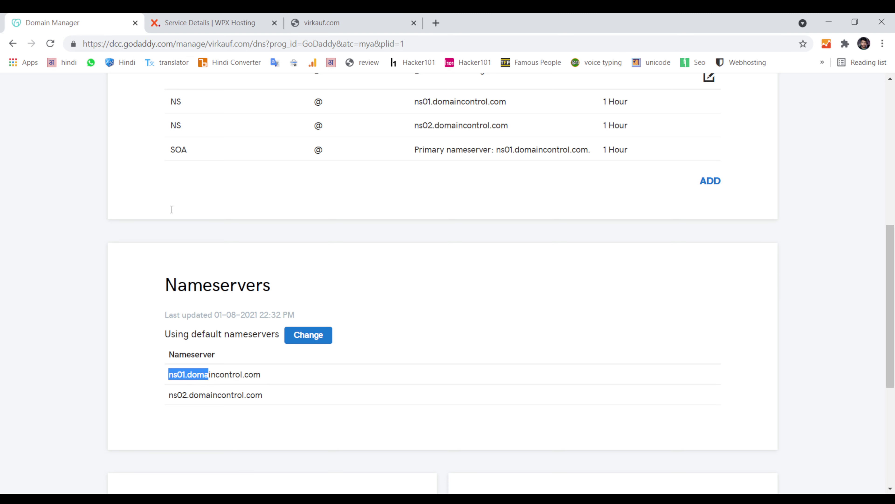
# Step: Copy ns60.wpx.net from WPX and start changing virkauf.com's nameservers in GoDaddy
pyautogui.click(210, 23)
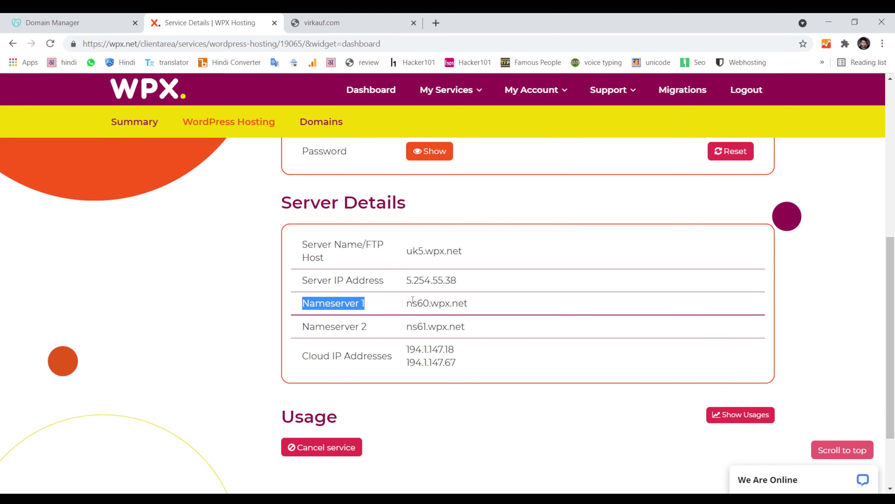
pyautogui.doubleClick(441, 302)
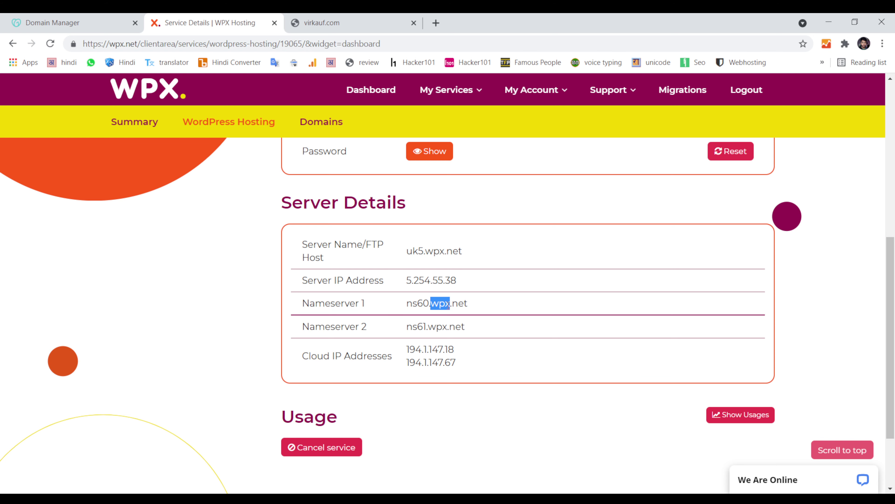
pyautogui.tripleClick(449, 303)
pyautogui.hotkey('ctrl', 'c')
pyautogui.click(72, 19)
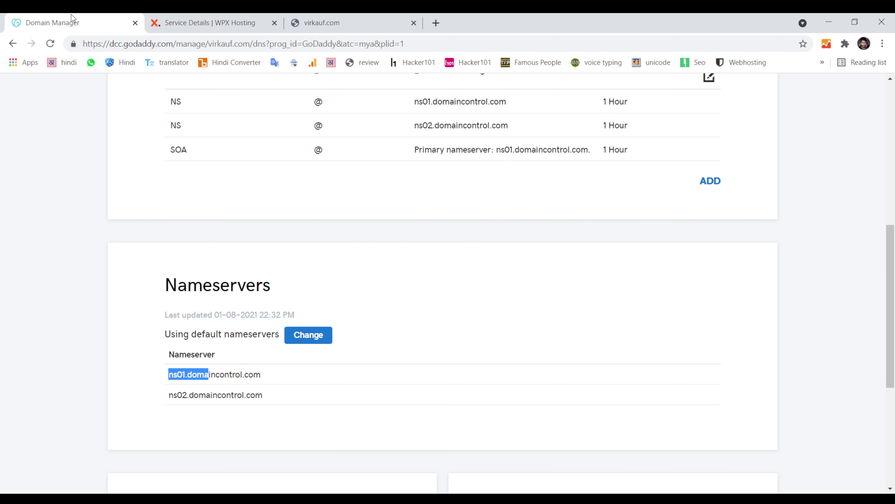
pyautogui.click(318, 336)
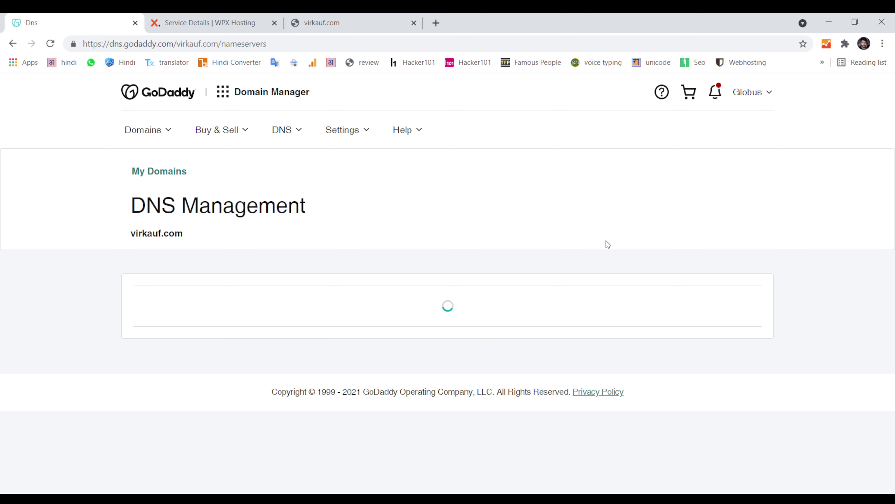
# Step: Choose 'Enter my own nameservers (advanced)' and paste ns60.wpx.net as the first nameserver
pyautogui.scroll(-2, 893, 299)
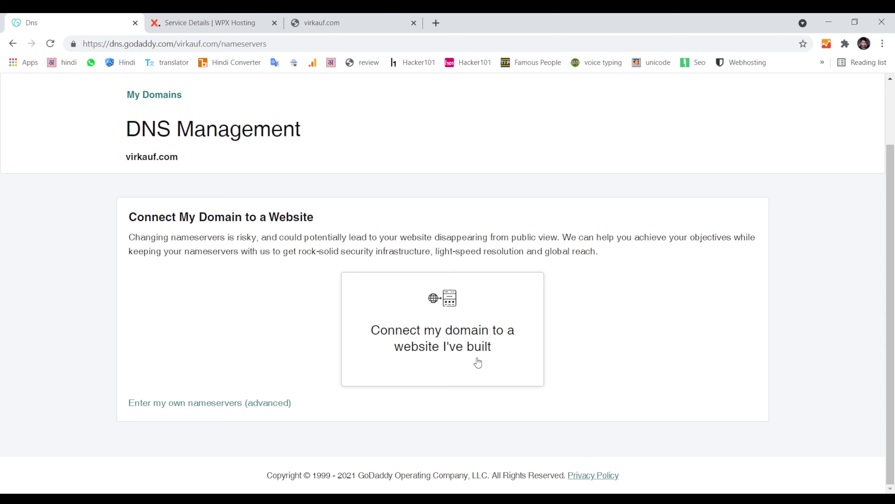
pyautogui.click(211, 404)
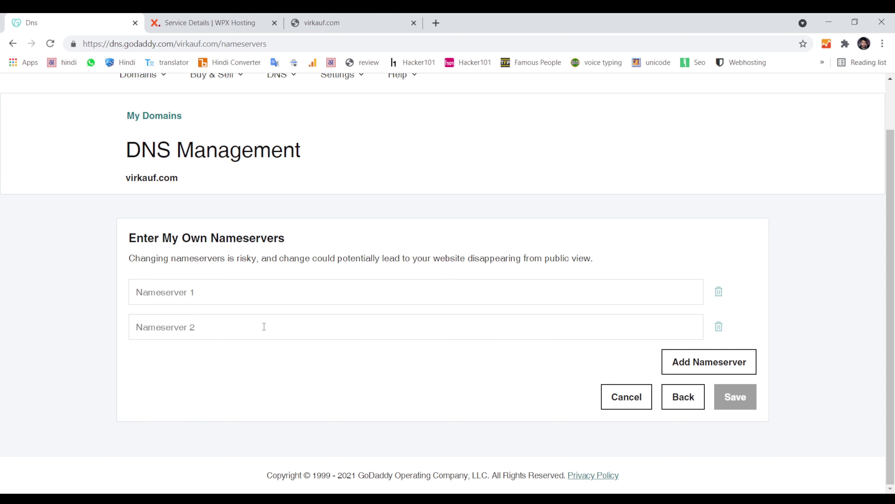
pyautogui.click(246, 302)
pyautogui.hotkey('ctrl', 'v')
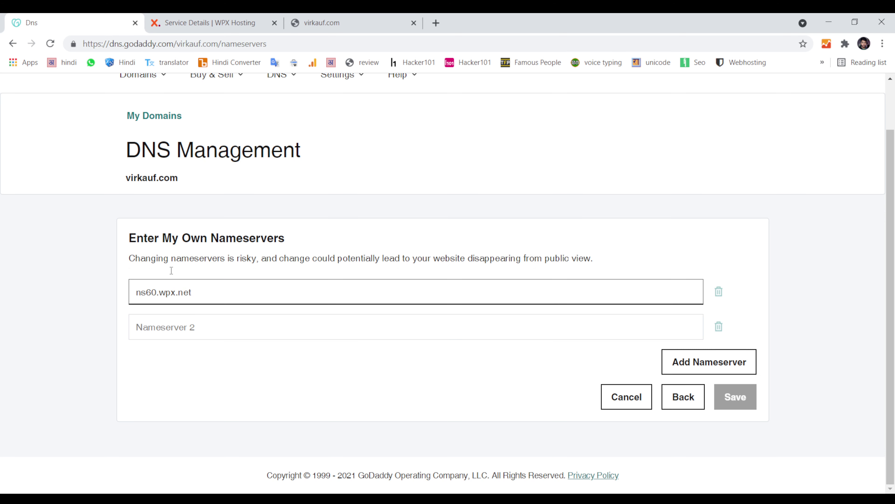
# Step: Copy ns61.wpx.net from WPX into the second field, save, and tick the update consent box
pyautogui.click(211, 21)
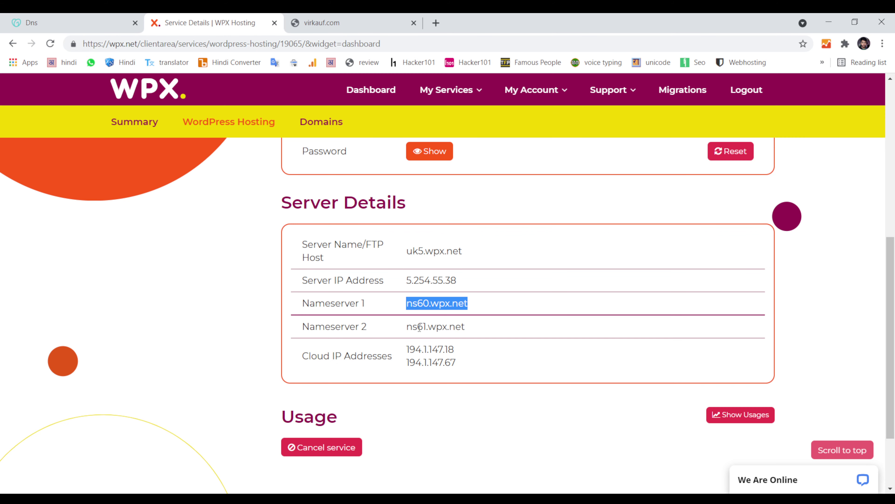
pyautogui.moveTo(407, 326); pyautogui.dragTo(485, 332)
pyautogui.hotkey('ctrl', 'c')
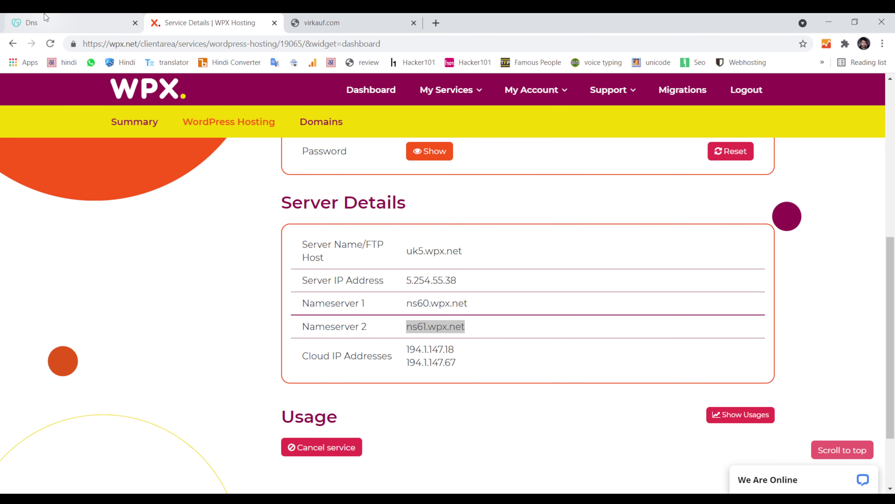
pyautogui.click(70, 22)
pyautogui.click(221, 320)
pyautogui.hotkey('ctrl', 'v')
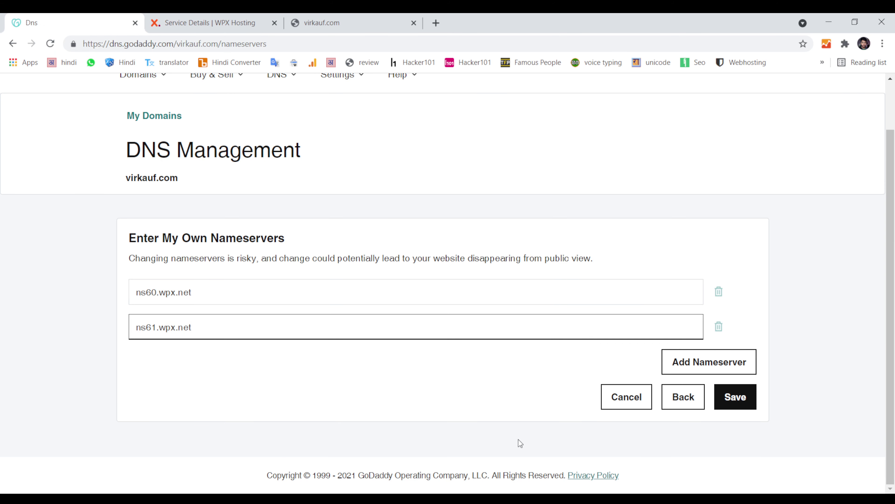
pyautogui.click(739, 406)
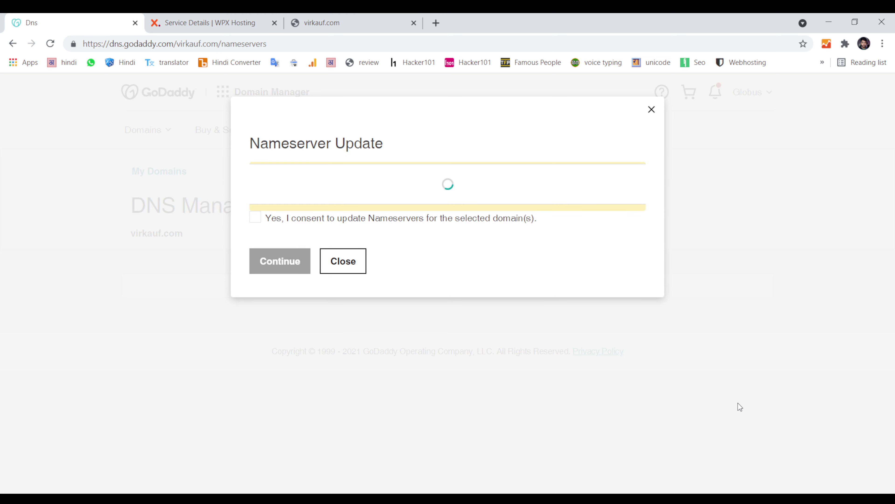
pyautogui.click(280, 243)
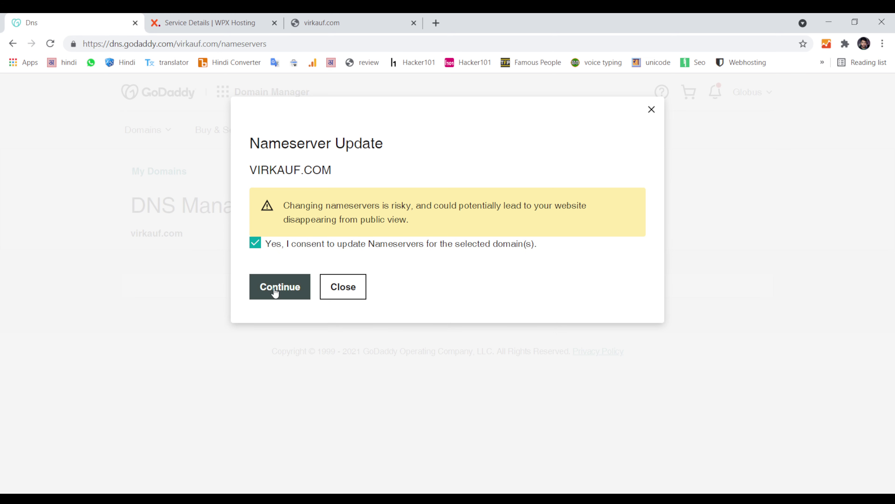
# Step: Continue the nameserver update and confirm ns60.wpx.net and ns61.wpx.net now appear for virkauf.com
pyautogui.click(275, 292)
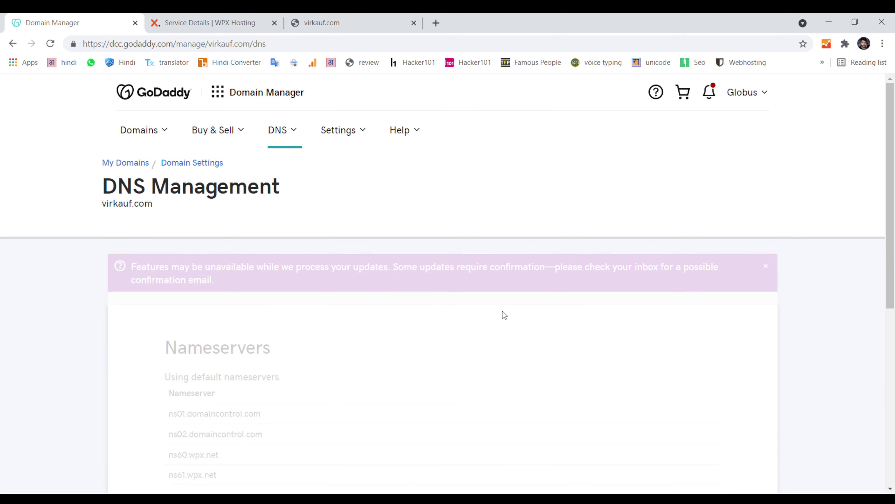
pyautogui.moveTo(894, 195); pyautogui.dragTo(894, 373)
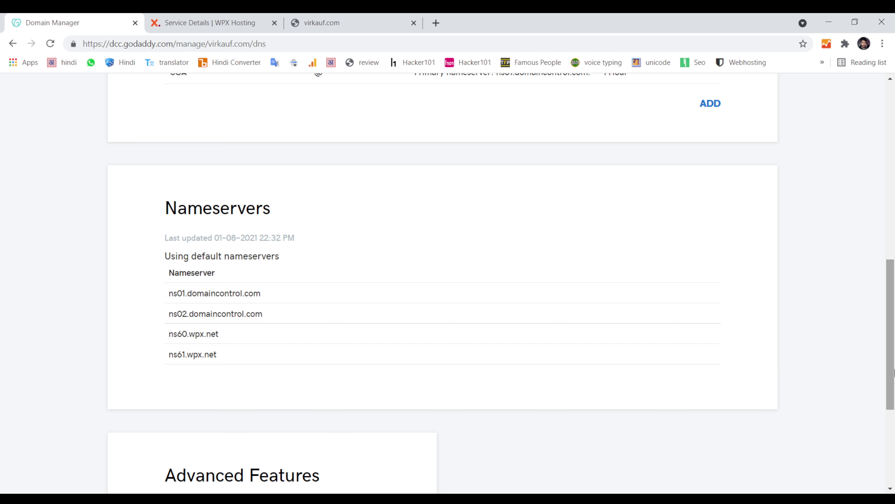
# Step: Open the websites list for the globusholidays.com WordPress Hosting plan in WPX
pyautogui.click(184, 22)
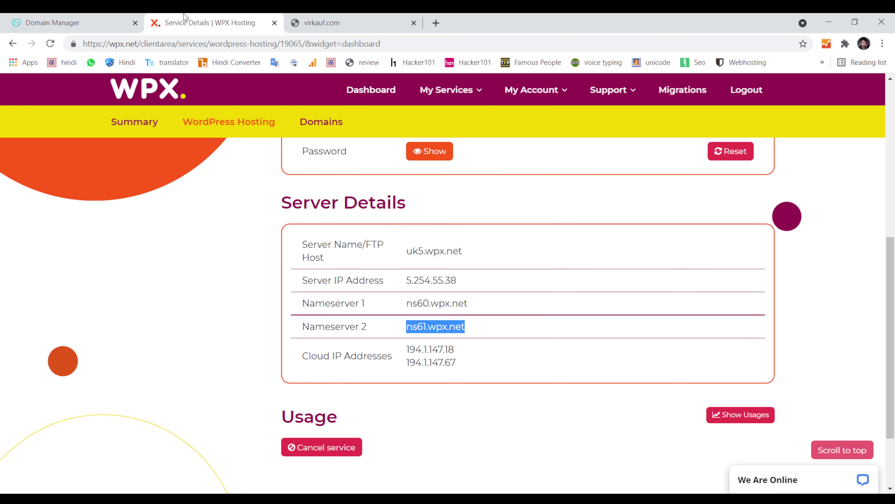
pyautogui.press('Home')
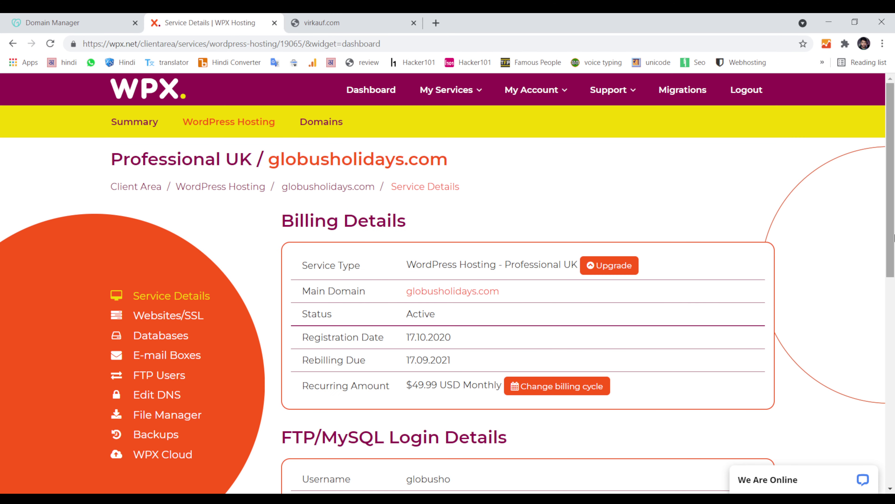
pyautogui.scroll(-3, 157, 237)
pyautogui.click(155, 248)
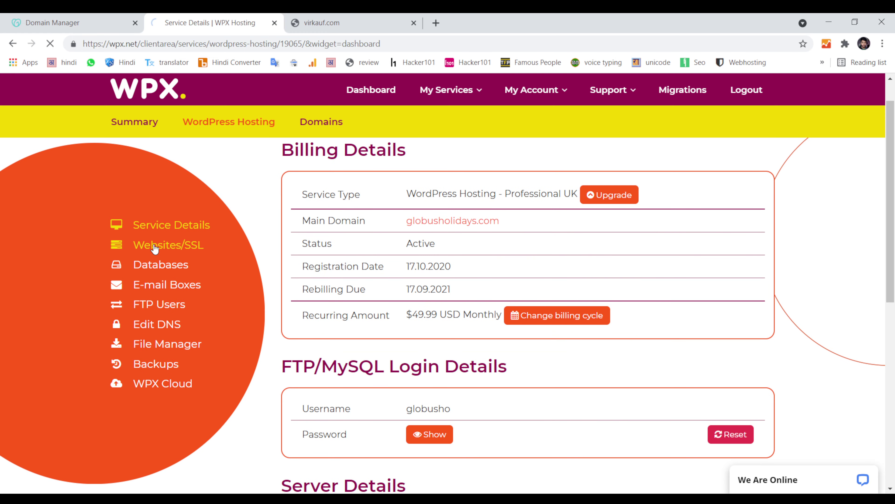
# Step: Copy the virkauf.com domain name from GoDaddy's DNS page and return to the WPX websites list
pyautogui.click(113, 19)
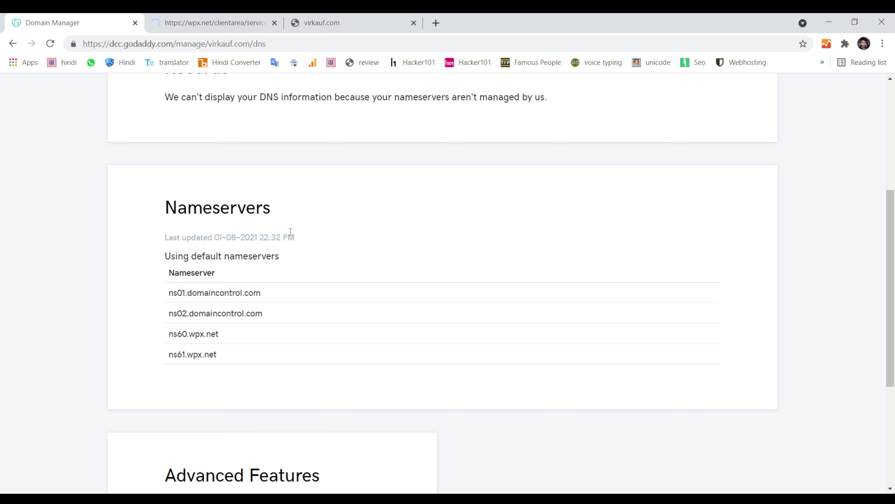
pyautogui.scroll(6, 297, 254)
pyautogui.scroll(-1, 265, 302)
pyautogui.scroll(-10, 264, 303)
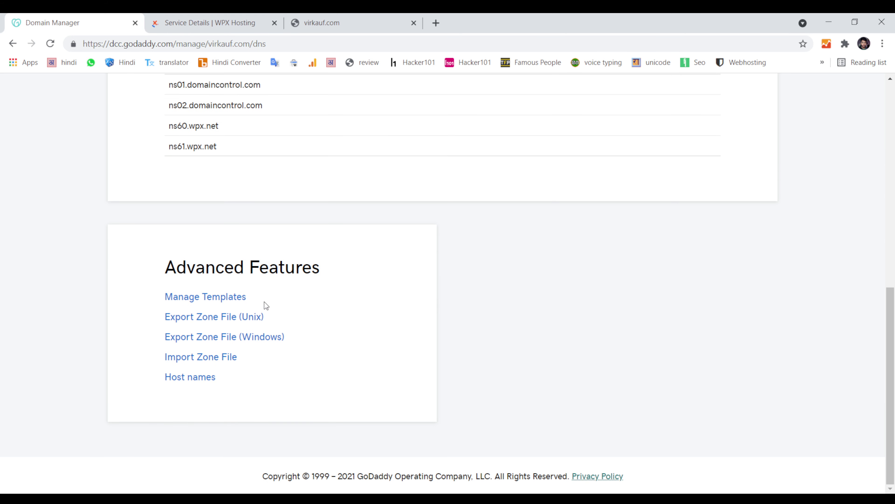
pyautogui.scroll(8, 265, 304)
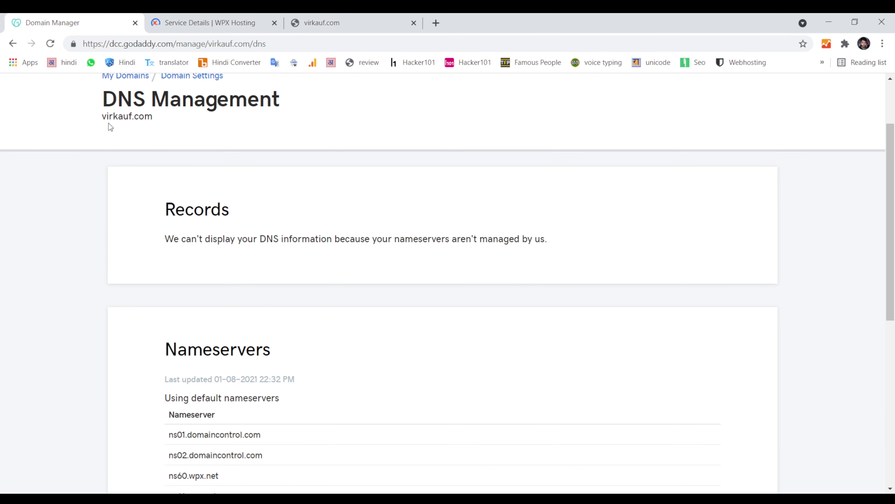
pyautogui.moveTo(102, 119); pyautogui.dragTo(162, 118)
pyautogui.hotkey('ctrl', 'c')
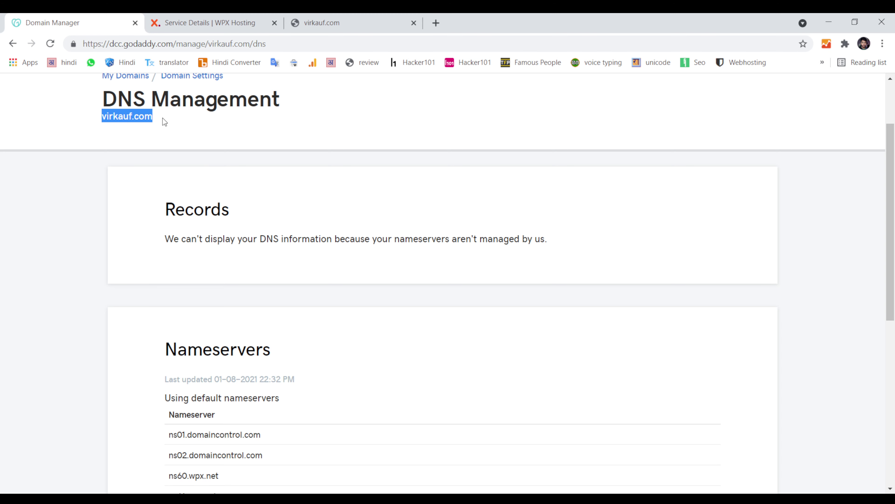
pyautogui.click(239, 22)
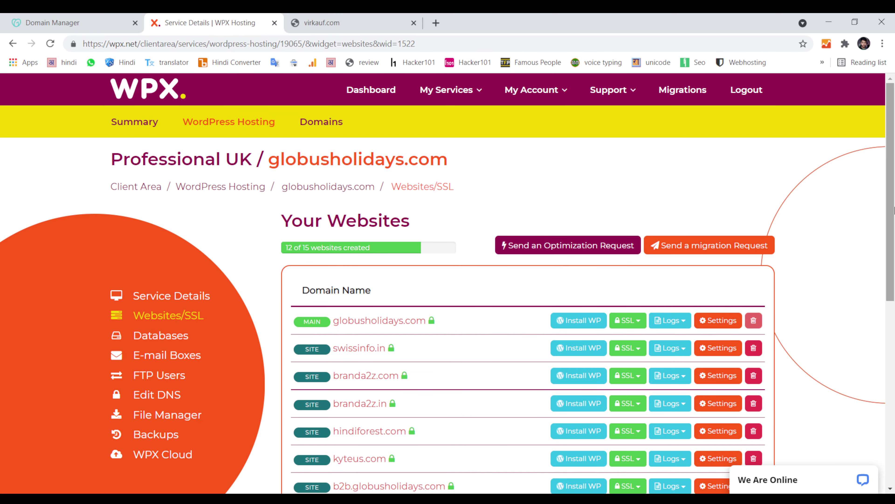
pyautogui.scroll(-7, 716, 419)
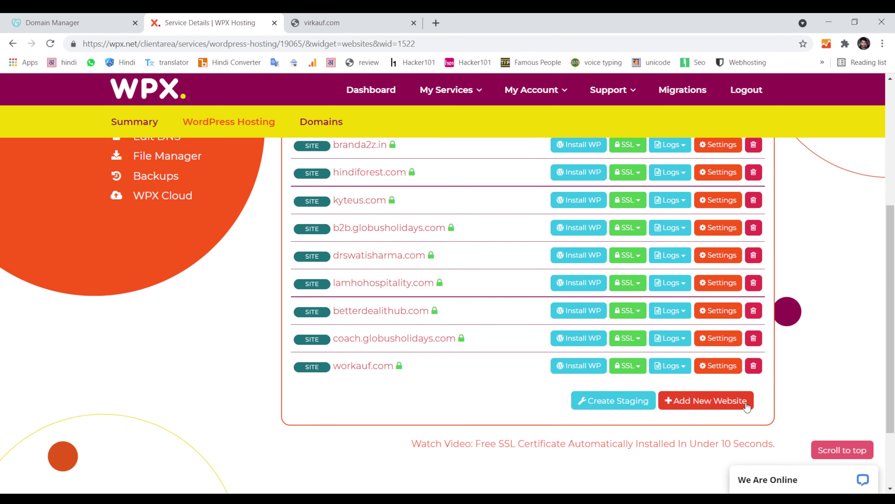
# Step: Add virkauf.com as a new top-level domain website with Install WordPress ticked, and proceed
pyautogui.click(732, 406)
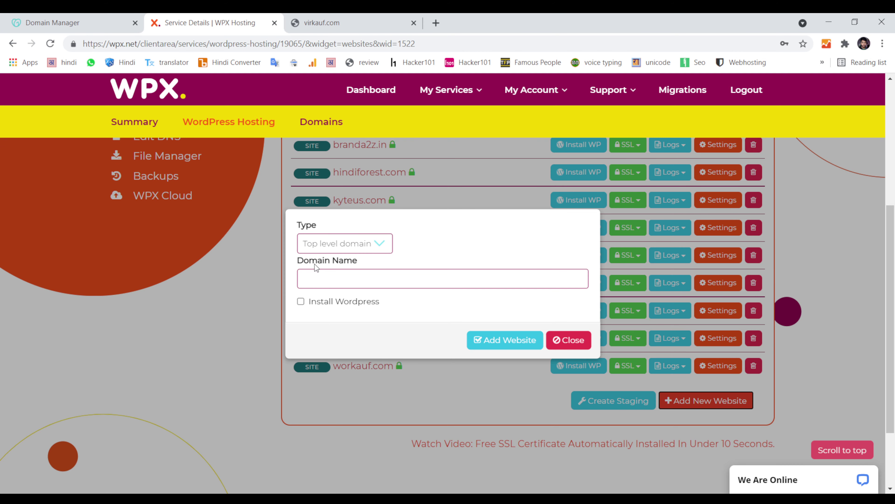
pyautogui.moveTo(297, 261); pyautogui.dragTo(354, 261)
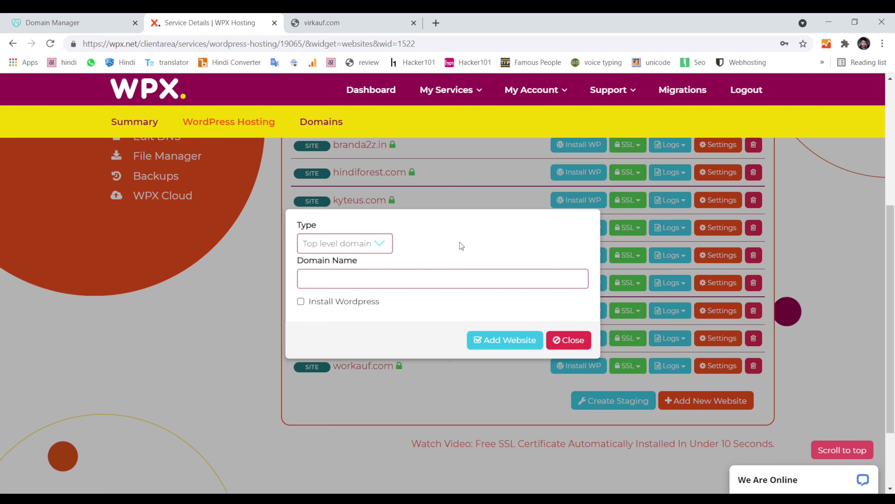
pyautogui.click(380, 285)
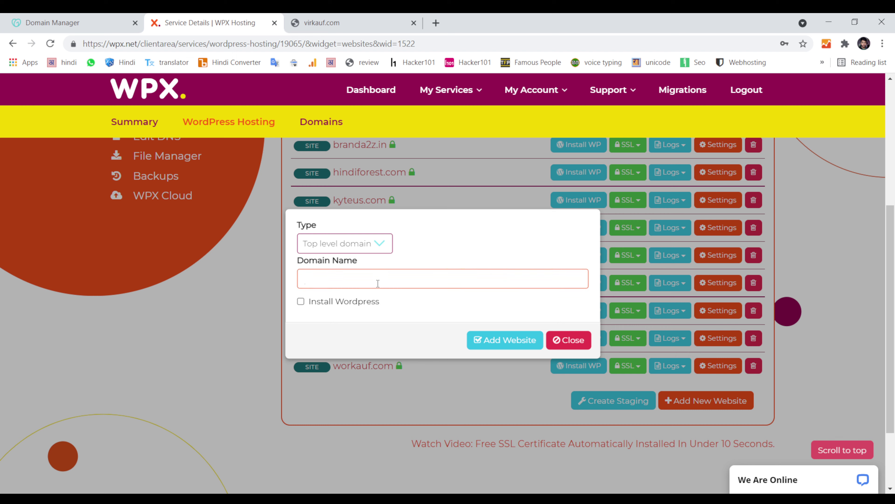
pyautogui.hotkey('ctrl', 'v')
pyautogui.click(301, 302)
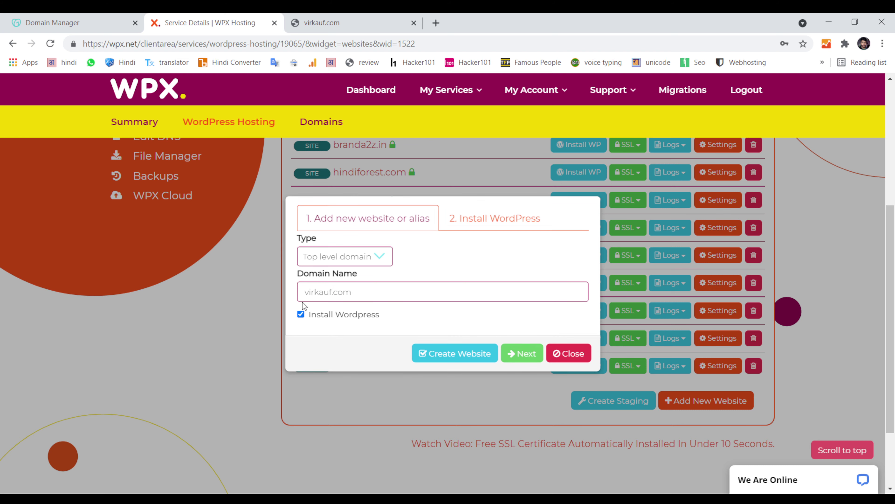
pyautogui.click(522, 352)
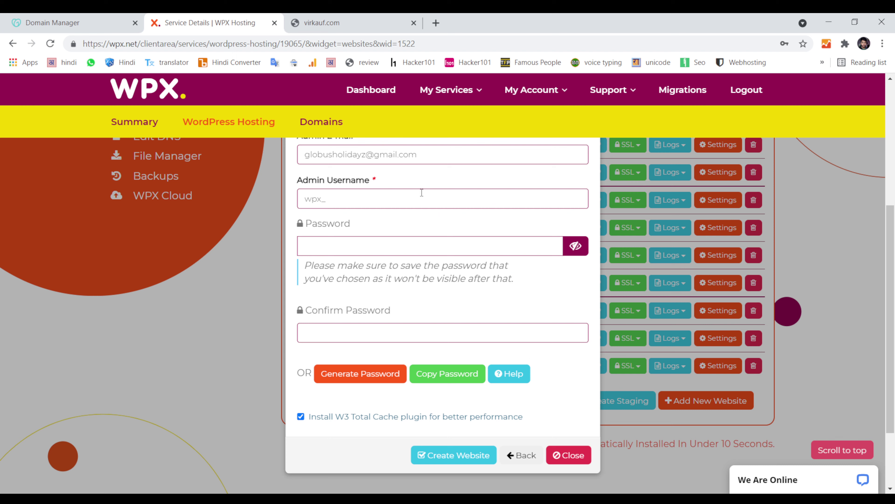
# Step: Replace the prefilled WordPress admin e-mail with a new e-mail address, then select the admin username prefix
pyautogui.click(432, 156)
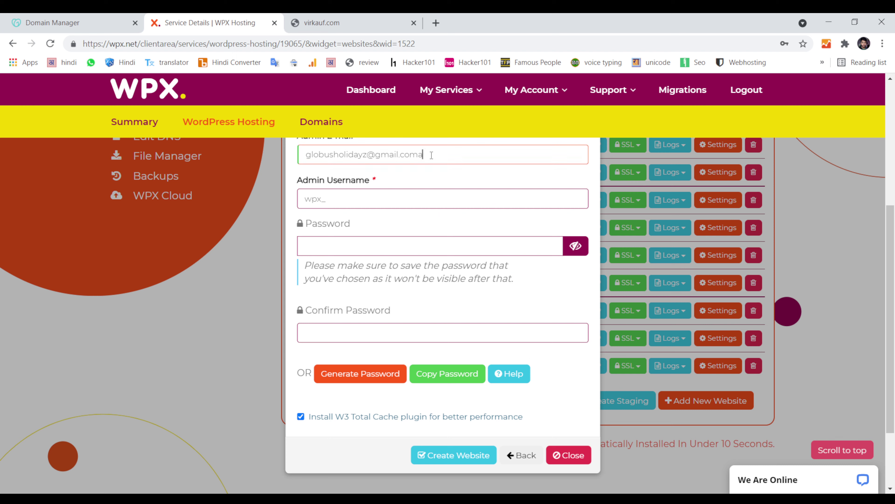
pyautogui.write('a')
pyautogui.hotkey('ctrl', 'a')
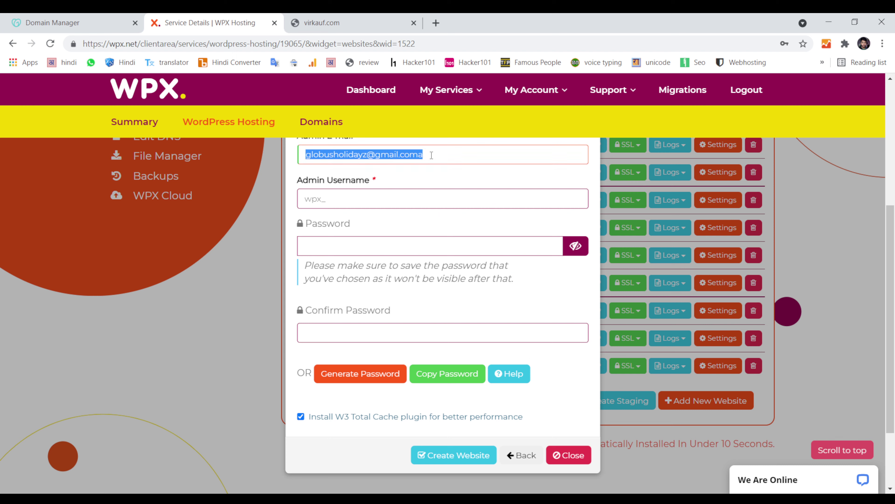
pyautogui.press('BackSpace')
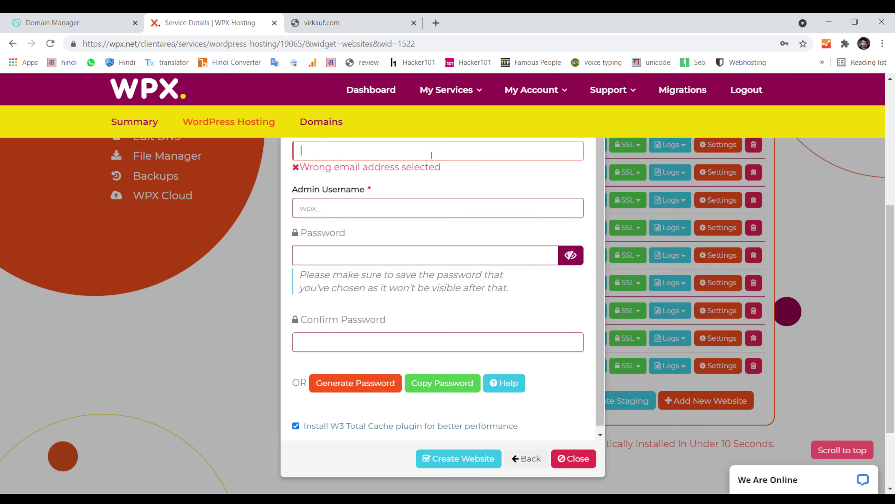
pyautogui.click(403, 199)
pyautogui.hotkey('ctrl', 'a')
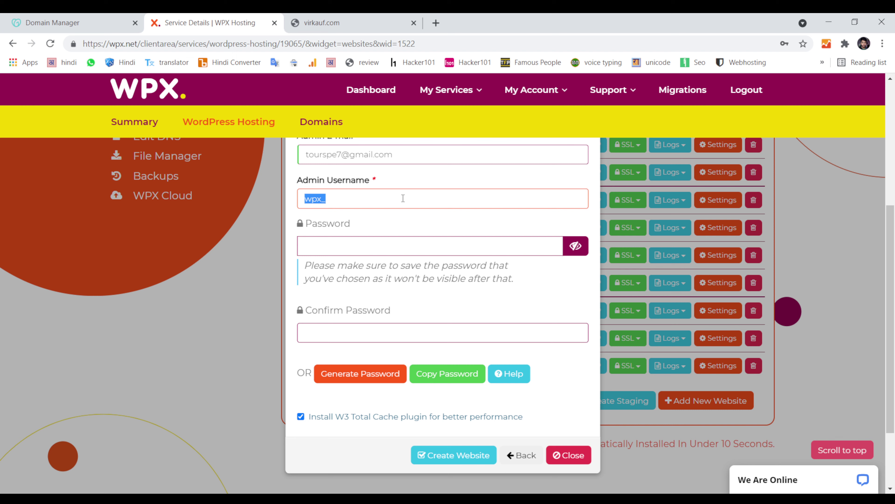
# Step: Set the admin username to virkauf, removing the default prefix and the .com ending
pyautogui.press('BackSpace')
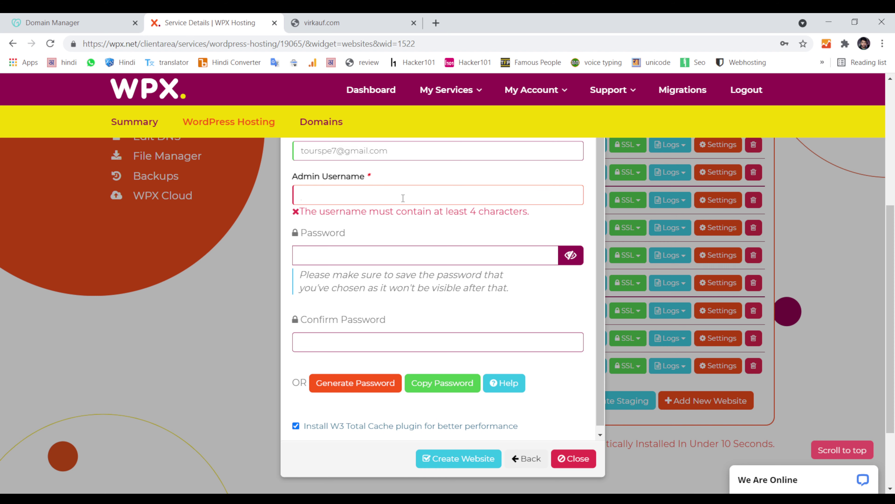
pyautogui.hotkey('ctrl', 'v')
pyautogui.hotkey('shift', 'Left')
pyautogui.hotkey('shift', 'Left')
pyautogui.hotkey('shift', 'Left')
pyautogui.hotkey('shift', 'Left')
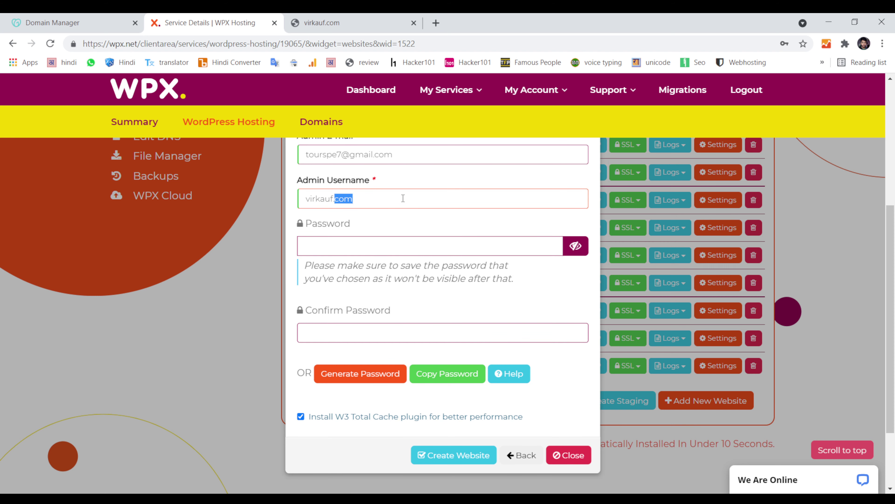
pyautogui.press('BackSpace')
# Step: Enter the admin password, shown as plain text and edited to its final value
pyautogui.press('Tab')
pyautogui.hotkey('ctrl', 'v')
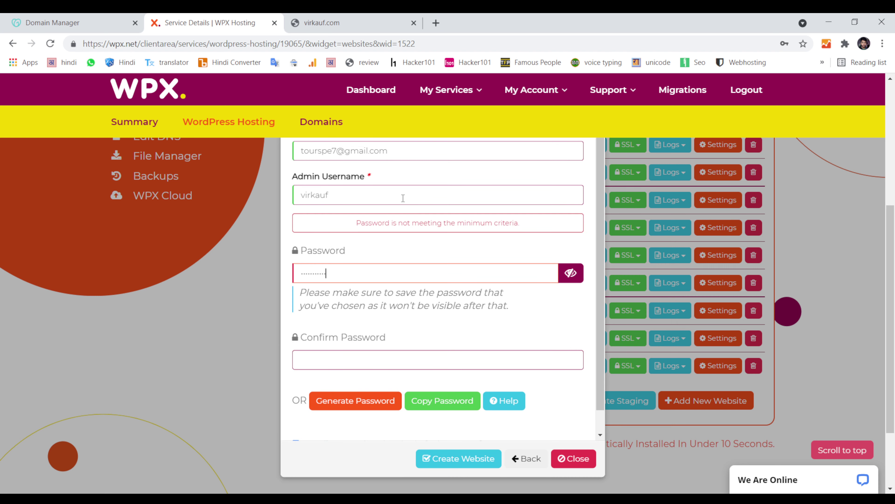
pyautogui.click(569, 273)
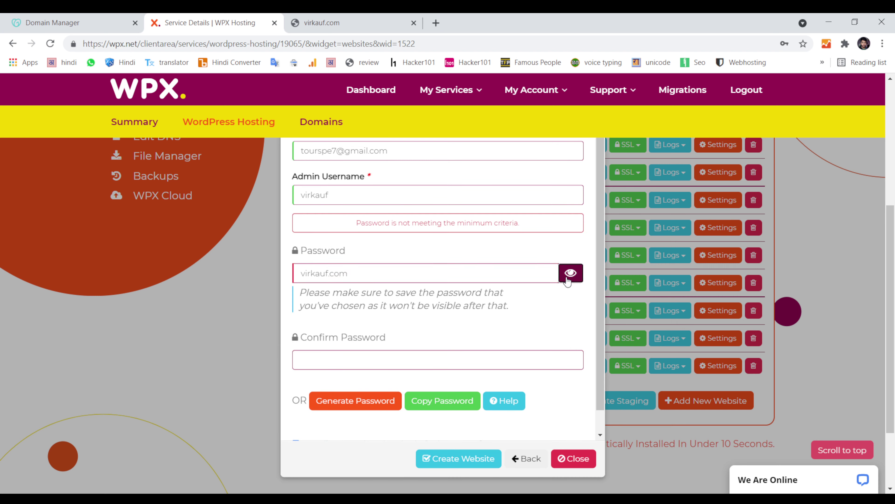
pyautogui.click(379, 275)
pyautogui.press('BackSpace')
pyautogui.press('BackSpace')
pyautogui.press('BackSpace')
pyautogui.press('BackSpace')
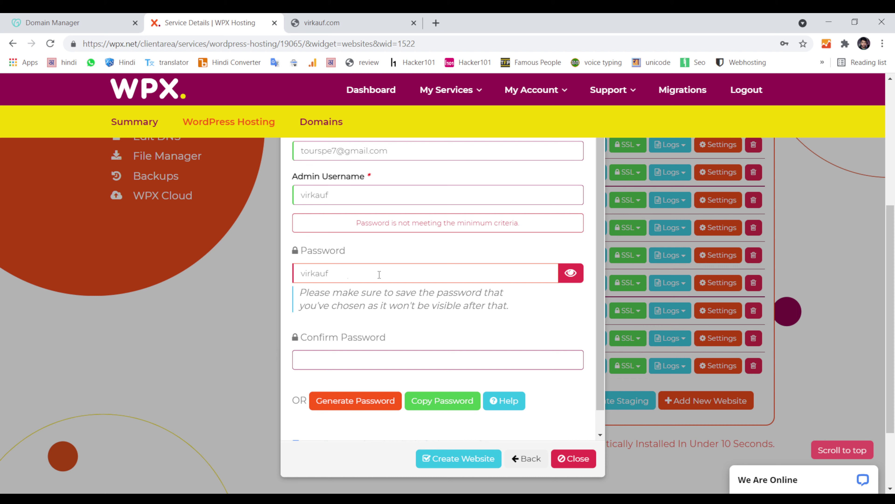
pyautogui.press('Home')
pyautogui.hotkey('shift', 'Right')
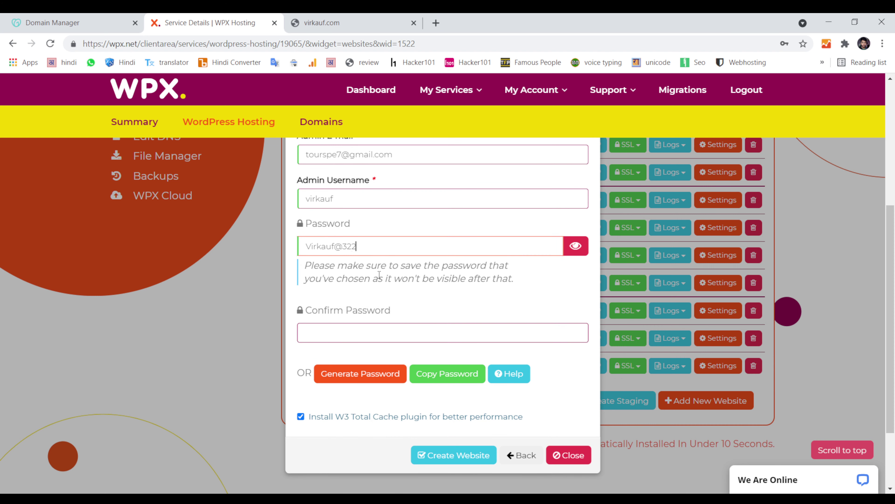
# Step: Copy the same password into Confirm Password and create the virkauf.com website
pyautogui.click(382, 246)
pyautogui.hotkey('ctrl', 'a')
pyautogui.hotkey('ctrl', 'c')
pyautogui.click(377, 333)
pyautogui.hotkey('ctrl', 'v')
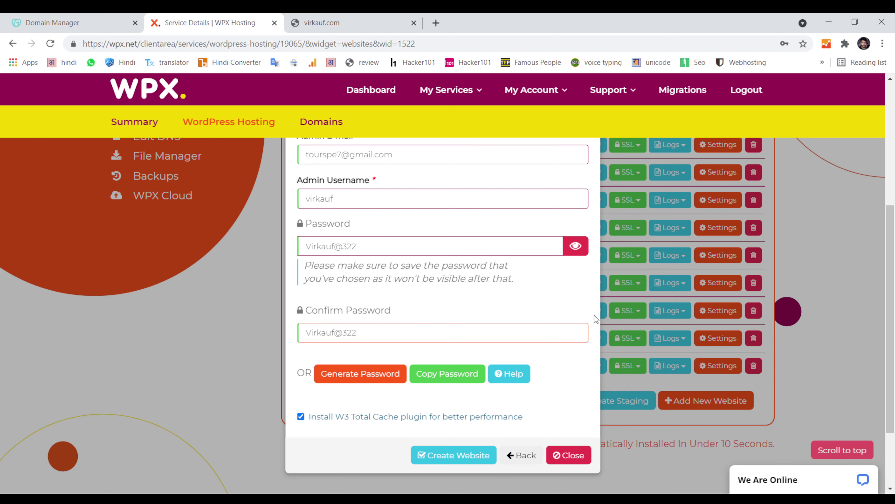
pyautogui.click(477, 454)
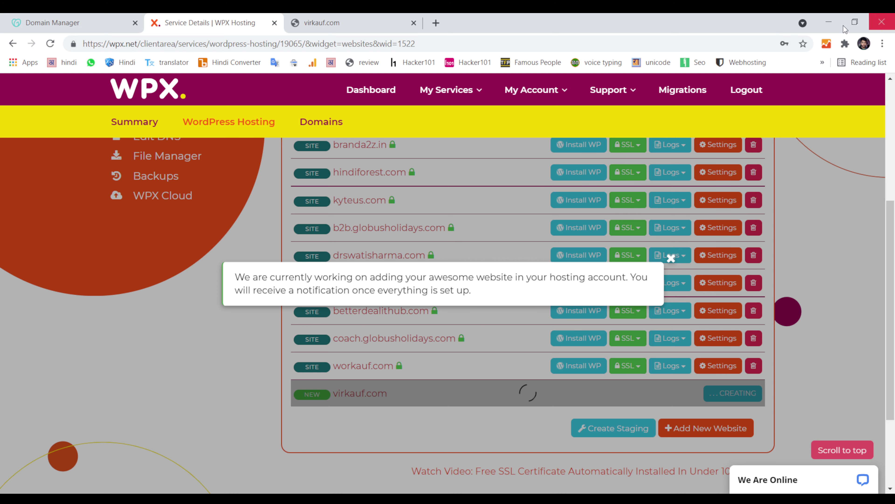
pyautogui.click(317, 23)
pyautogui.click(338, 49)
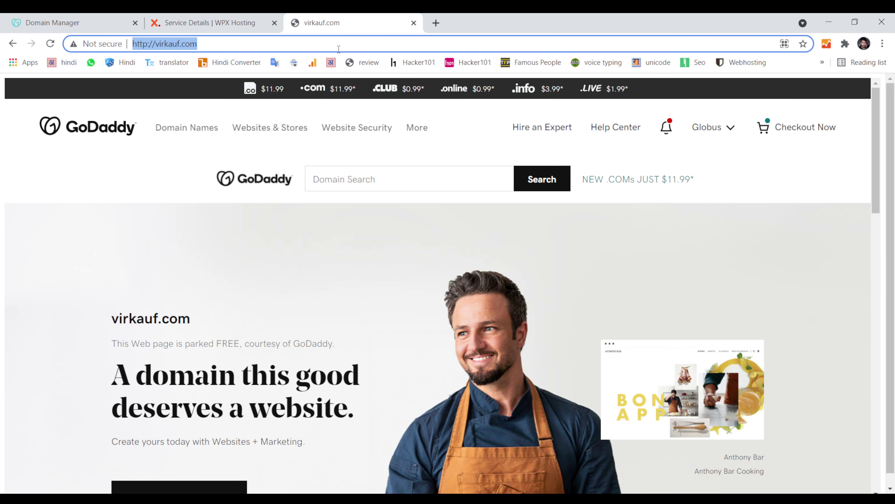
pyautogui.press('Return')
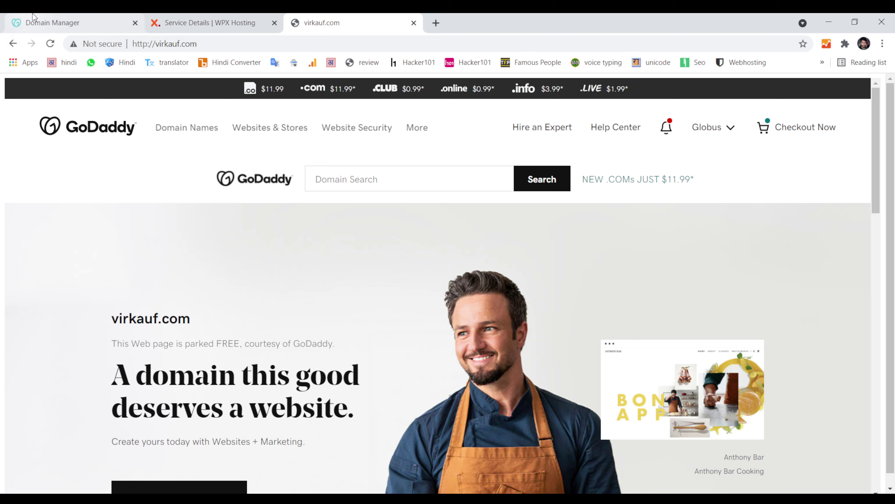
pyautogui.hotkey('ctrl', '1')
pyautogui.press('End')
pyautogui.hotkey('ctrl', '2')
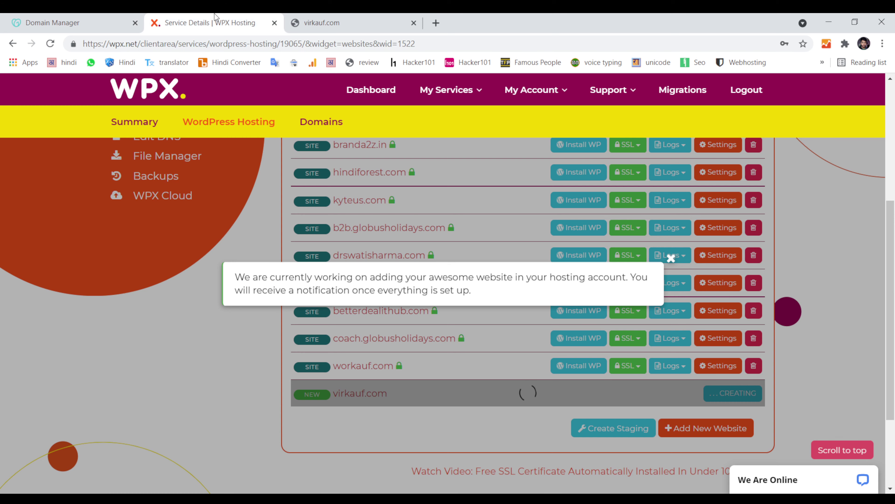